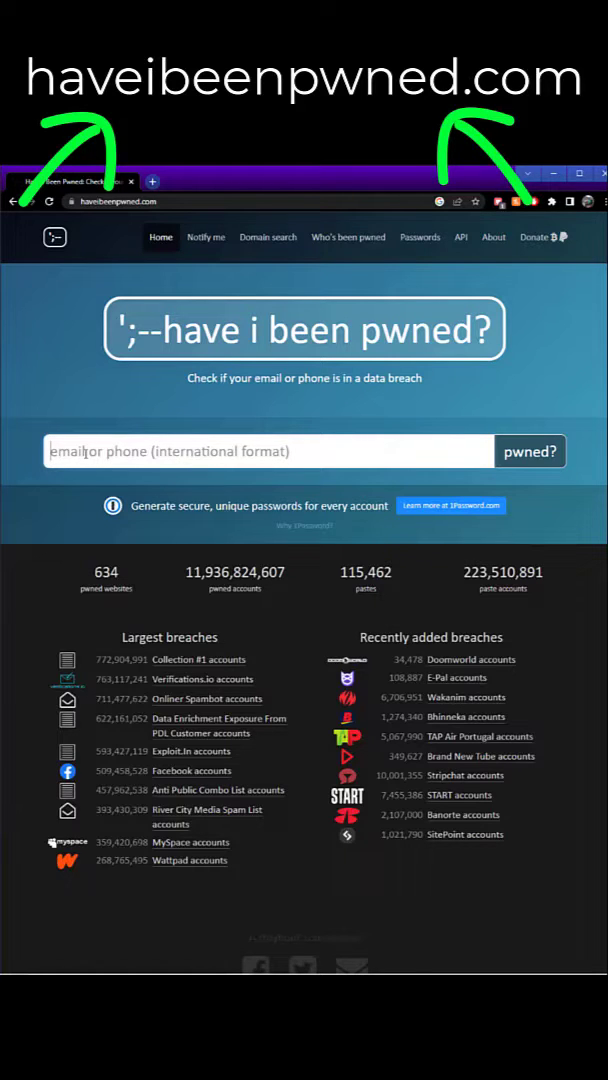
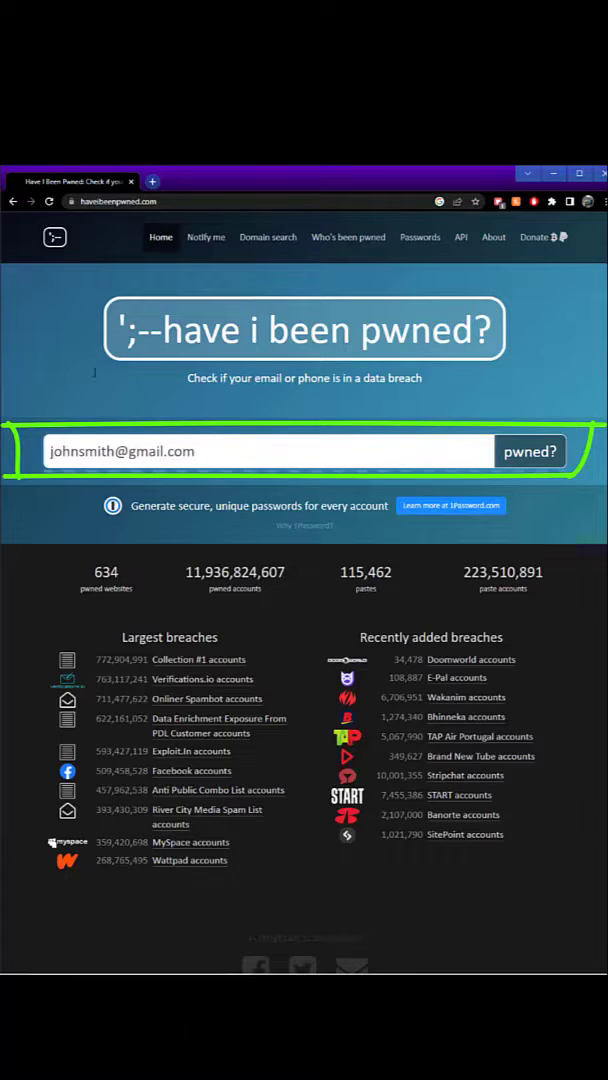
# Search the sample address, review its 220 breaches and 58 pastes, and return to the top.
pyautogui.press('Return')
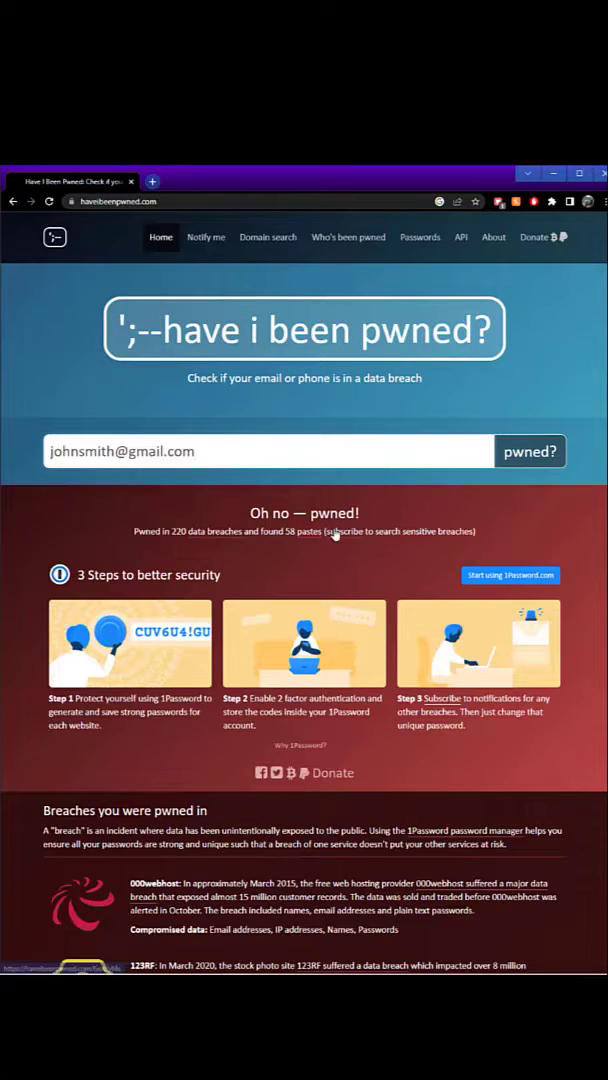
pyautogui.scroll(-5, 335, 537)
pyautogui.scroll(-5, 200, 500)
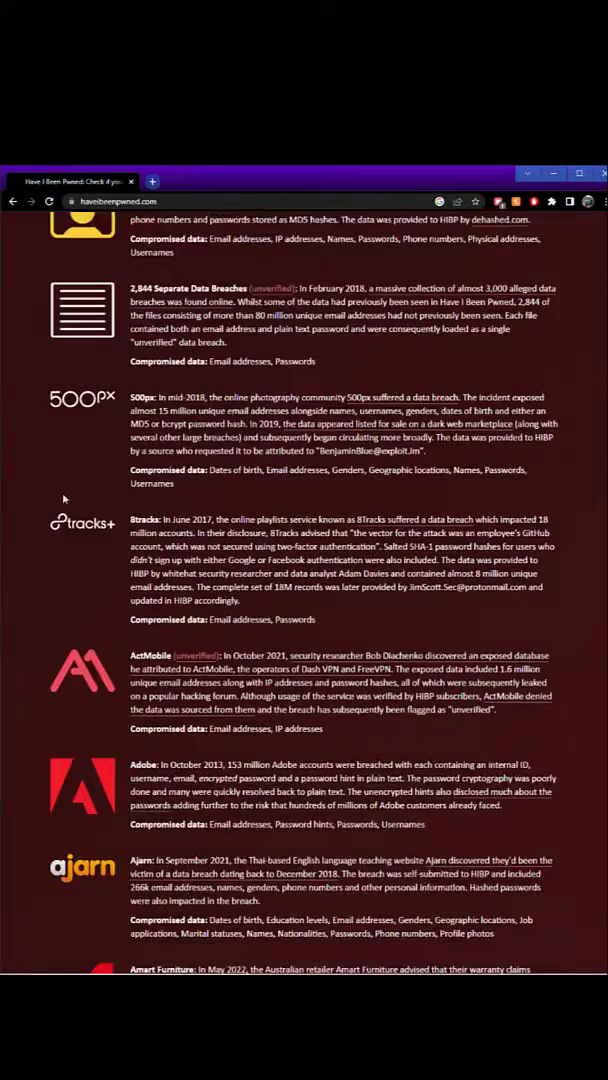
pyautogui.scroll(-3, 64, 498)
pyautogui.scroll(-1, 90, 607)
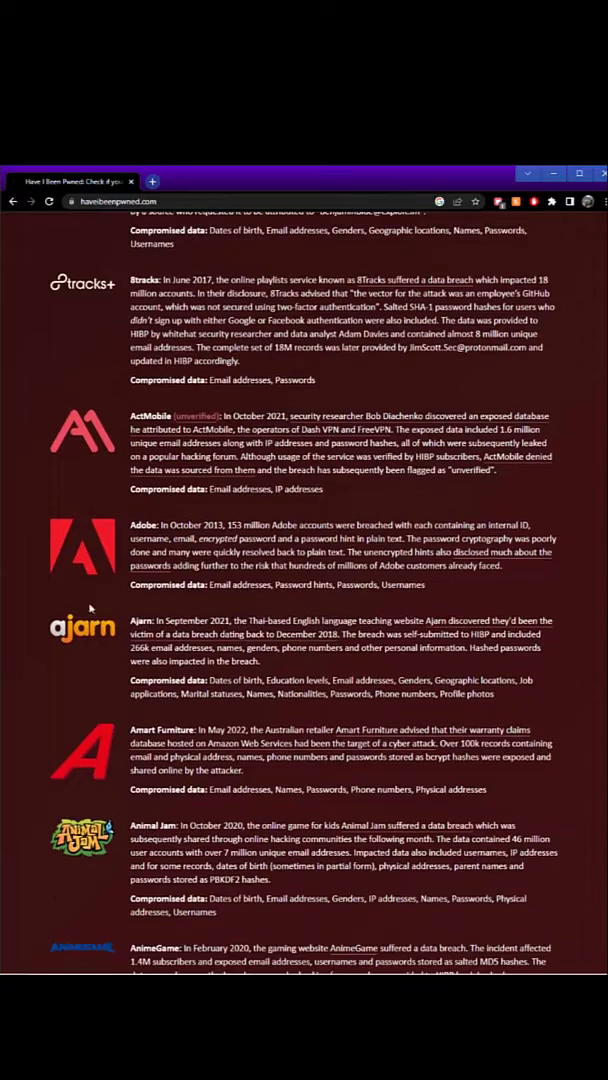
pyautogui.scroll(-5, 138, 605)
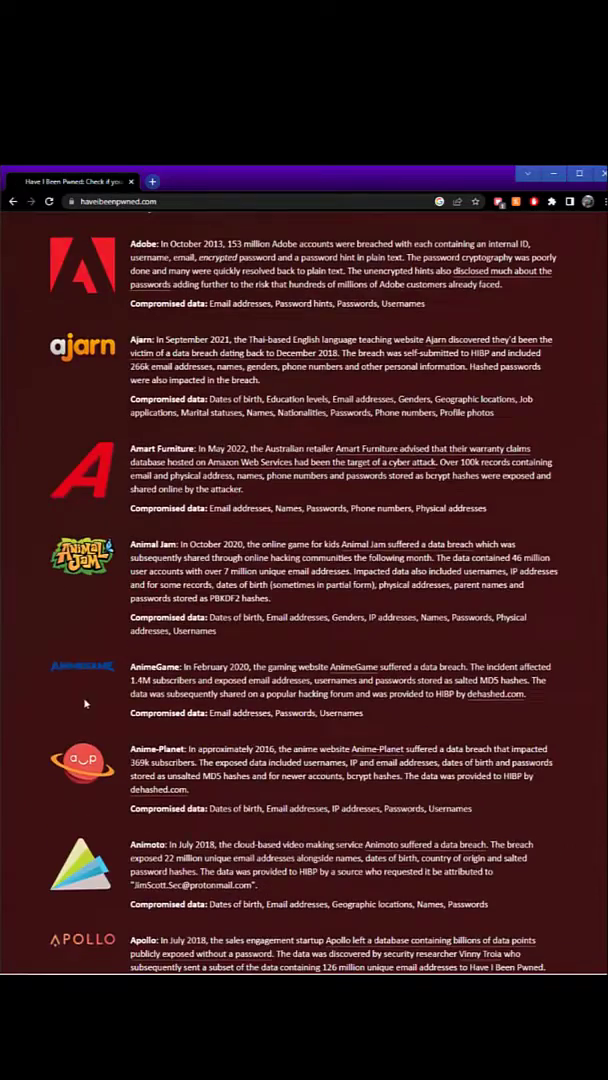
pyautogui.scroll(-3, 85, 703)
pyautogui.scroll(-4, 146, 680)
pyautogui.scroll(-5, 146, 680)
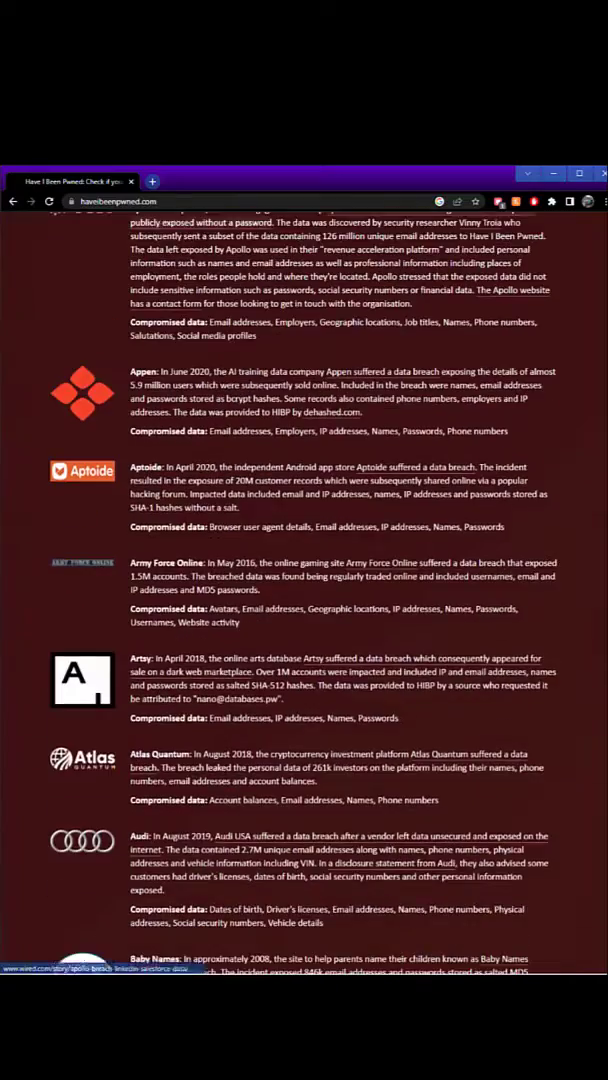
pyautogui.scroll(2, 146, 680)
pyautogui.press('Home')
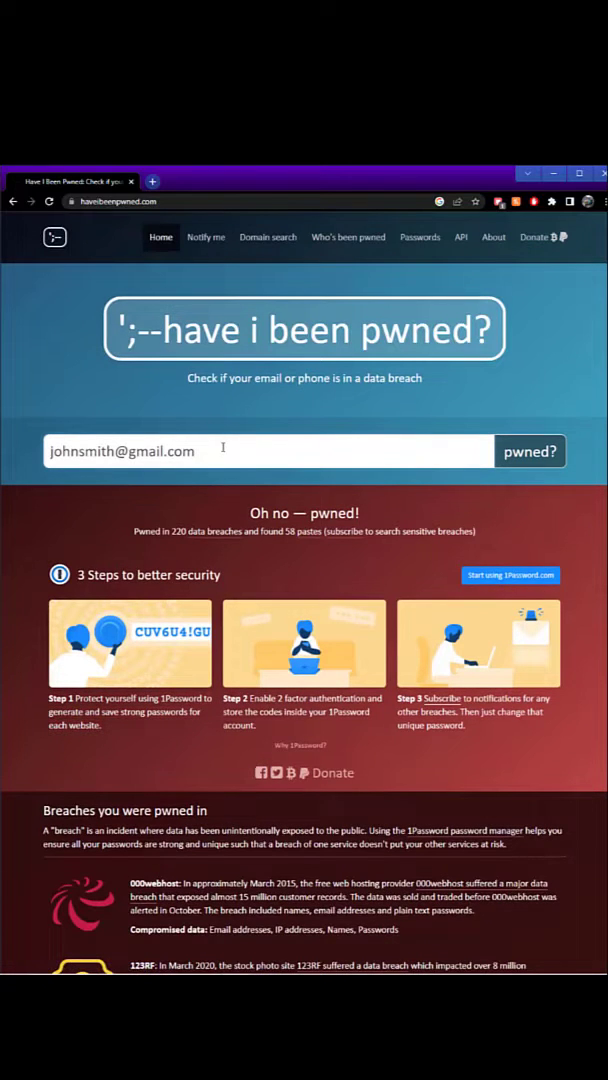
# Replace the search with the second Gmail address and check it, finding 35 breaches and 4 pastes.
pyautogui.tripleClick(120, 451)
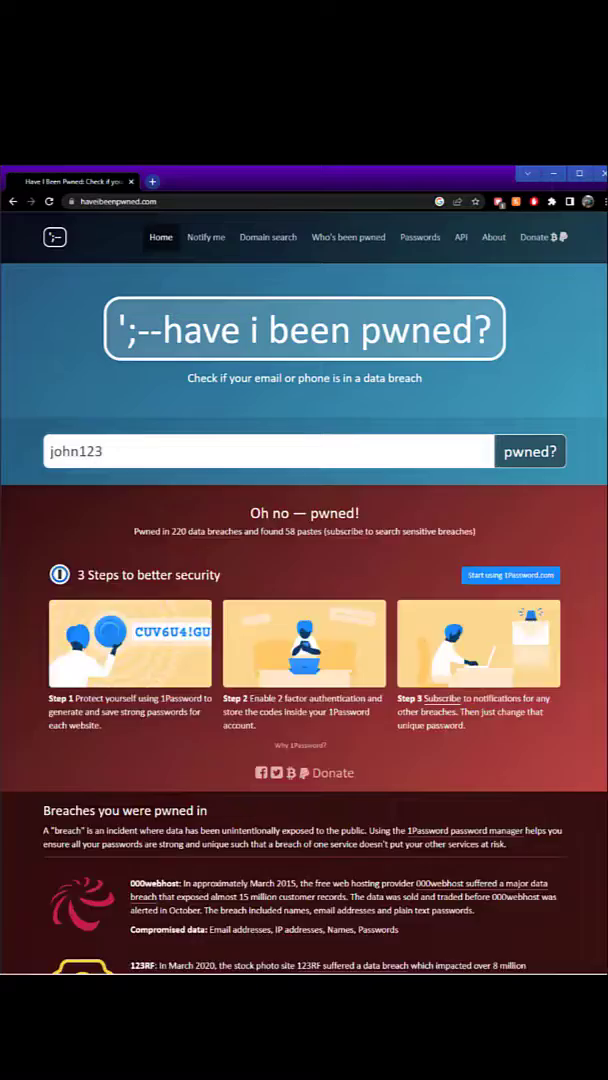
pyautogui.press('Return')
pyautogui.scroll(-5, 266, 624)
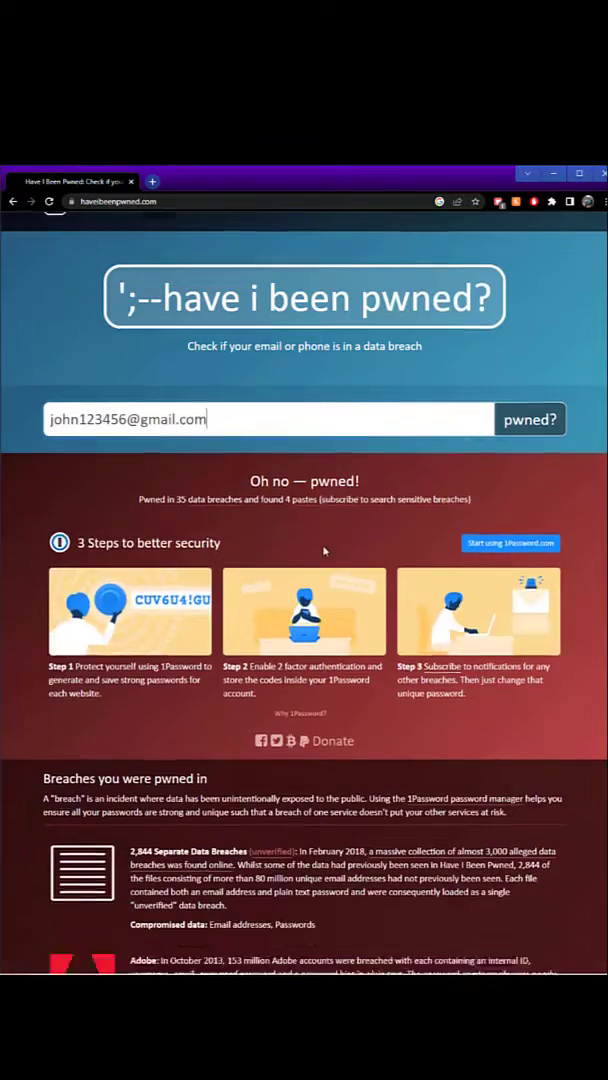
pyautogui.scroll(-10, 266, 624)
pyautogui.scroll(-8, 266, 624)
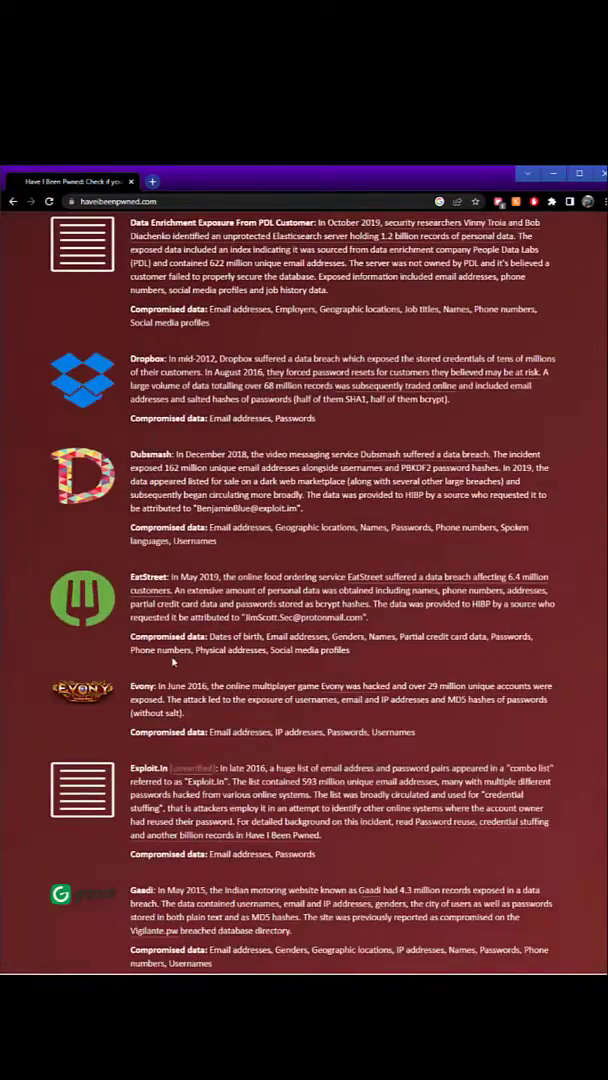
pyautogui.scroll(8, 172, 662)
pyautogui.scroll(3, 172, 662)
pyautogui.scroll(3, 172, 662)
pyautogui.scroll(4, 172, 662)
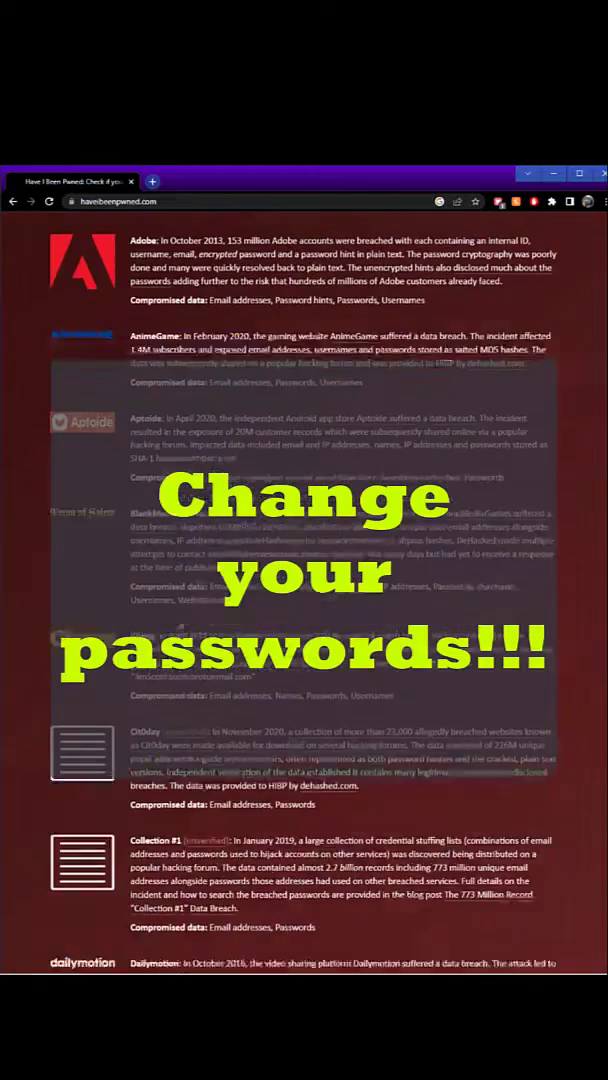
pyautogui.scroll(4, 300, 600)
pyautogui.scroll(5, 300, 600)
pyautogui.scroll(4, 300, 600)
pyautogui.scroll(3, 300, 600)
pyautogui.scroll(4, 300, 600)
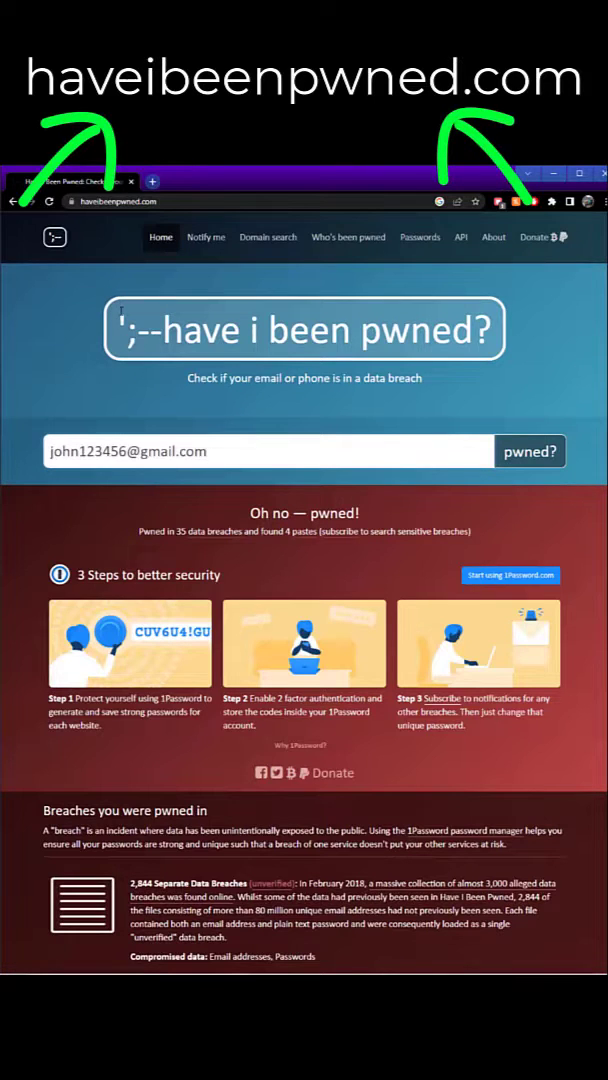
pyautogui.click(267, 447)
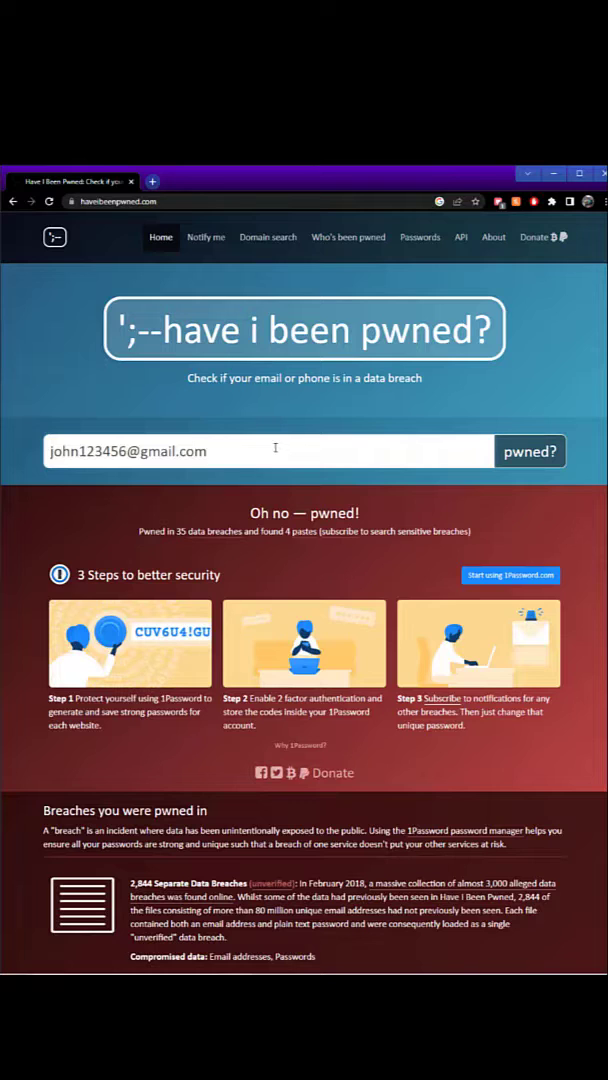
pyautogui.scroll(-1, 275, 448)
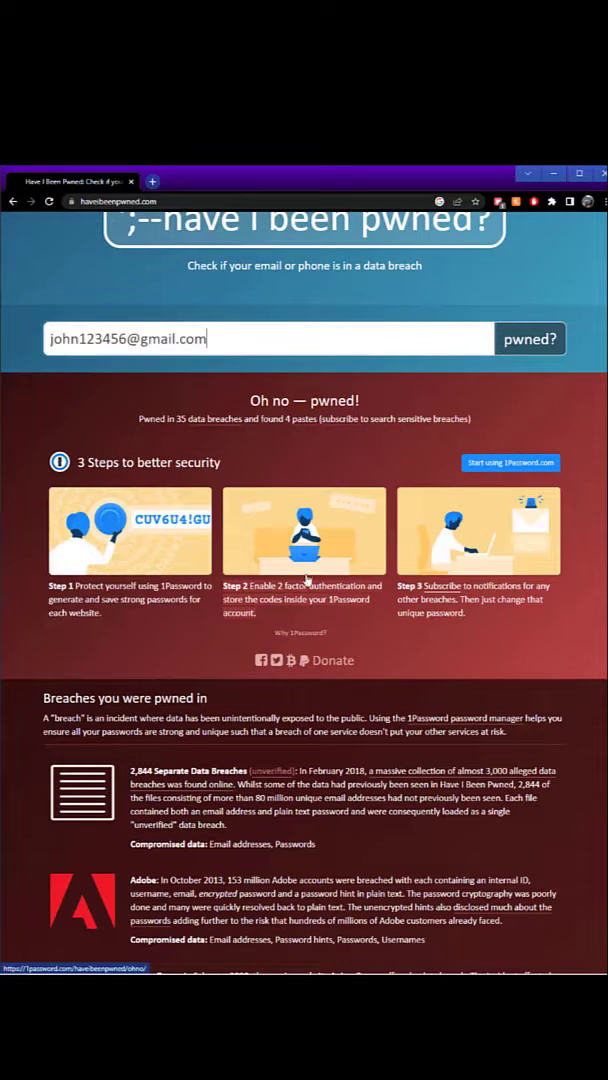
pyautogui.scroll(-3, 305, 580)
pyautogui.scroll(-3, 305, 580)
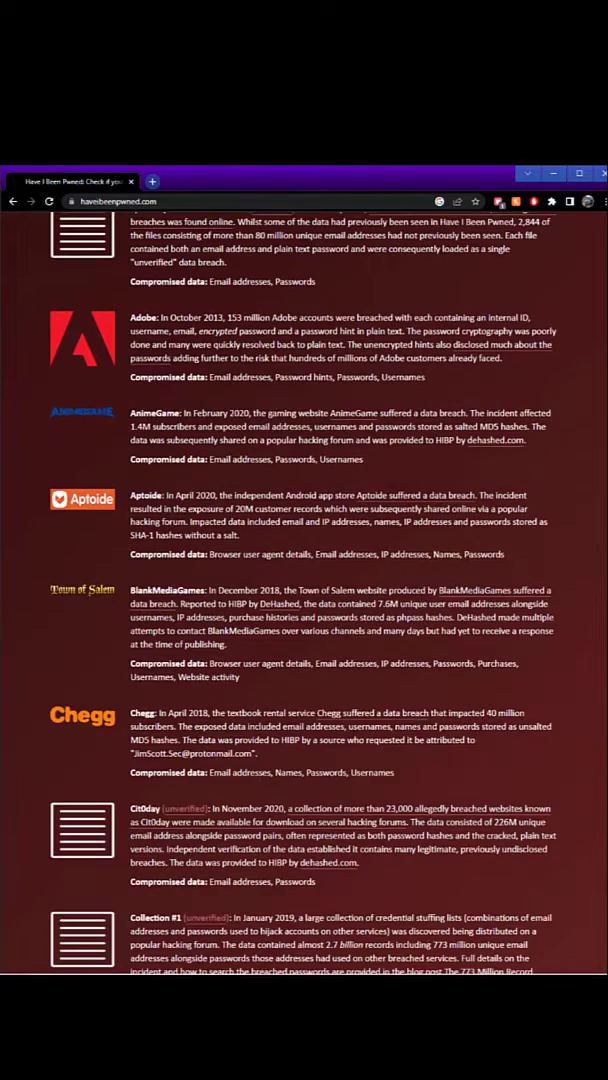
pyautogui.scroll(-3, 360, 608)
pyautogui.scroll(-3, 360, 608)
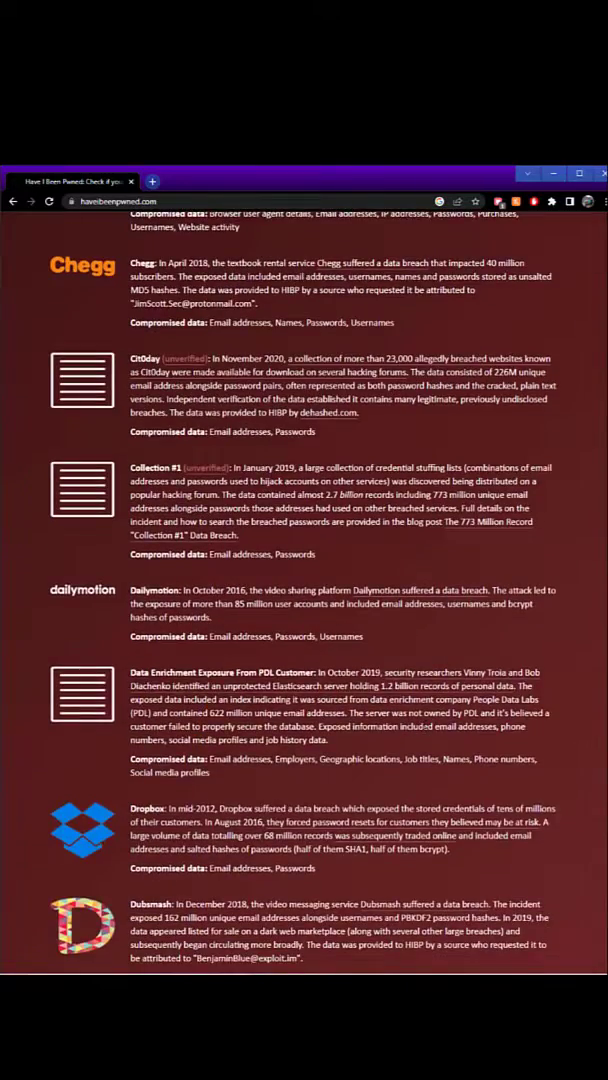
pyautogui.scroll(5, 360, 608)
pyautogui.scroll(5, 360, 608)
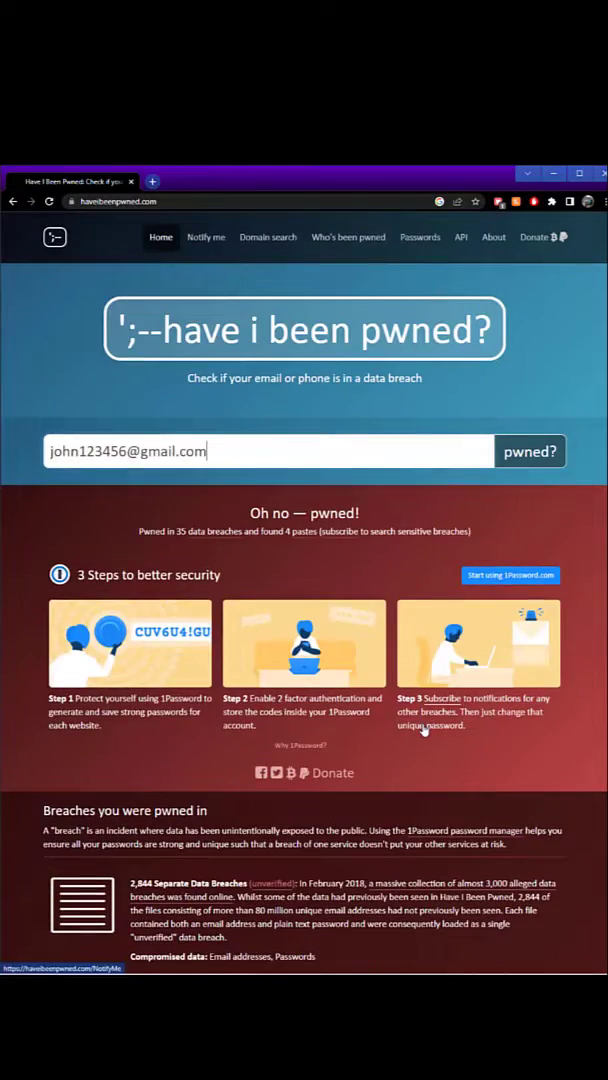